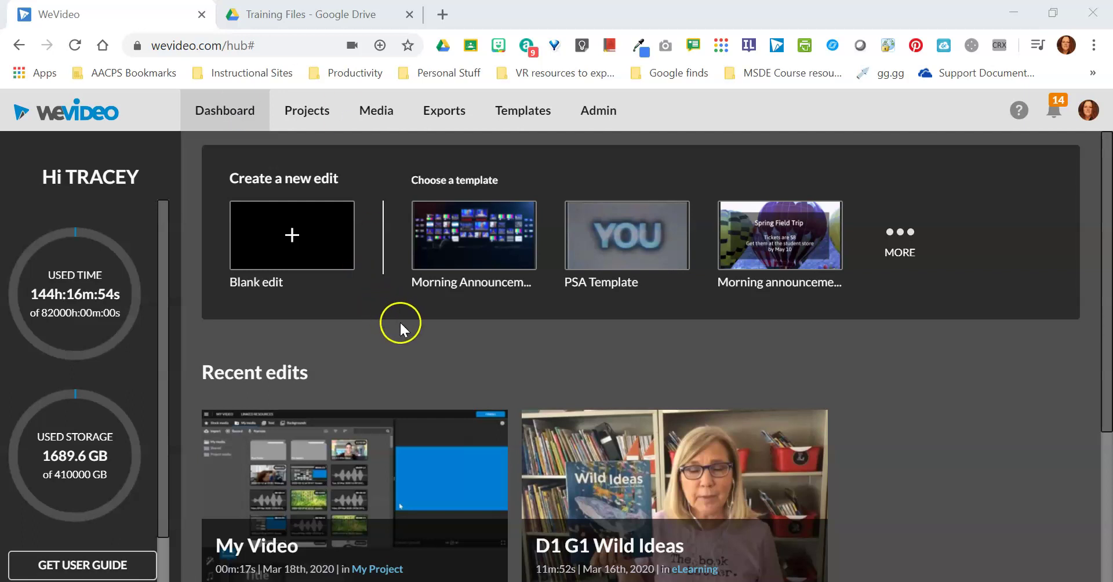
Scroll down the dashboard and click through the items in its lower row
scroll(401, 323, down, 3)
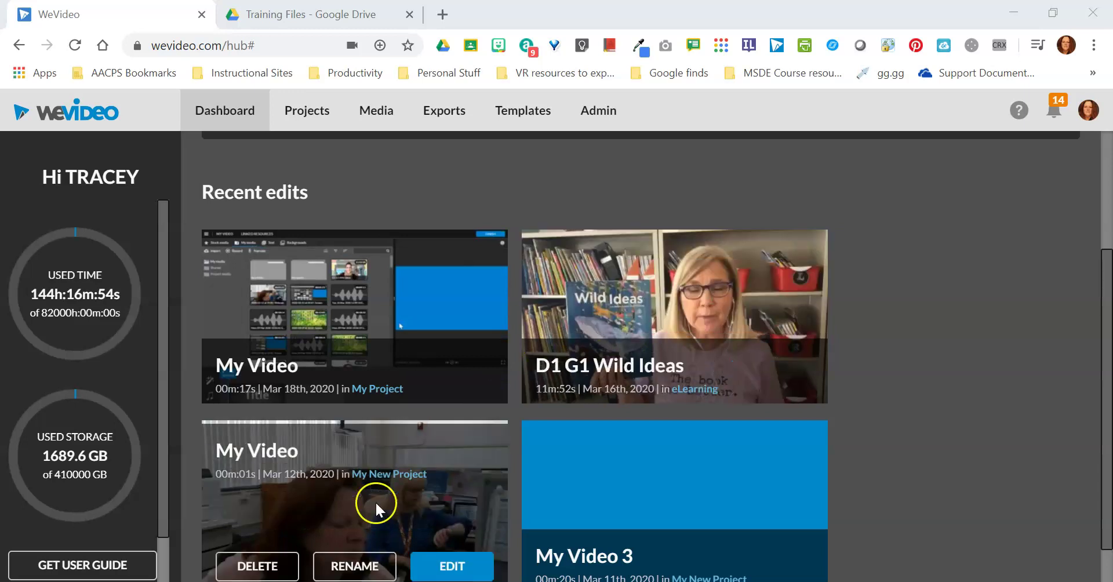
mouse_move(628, 480)
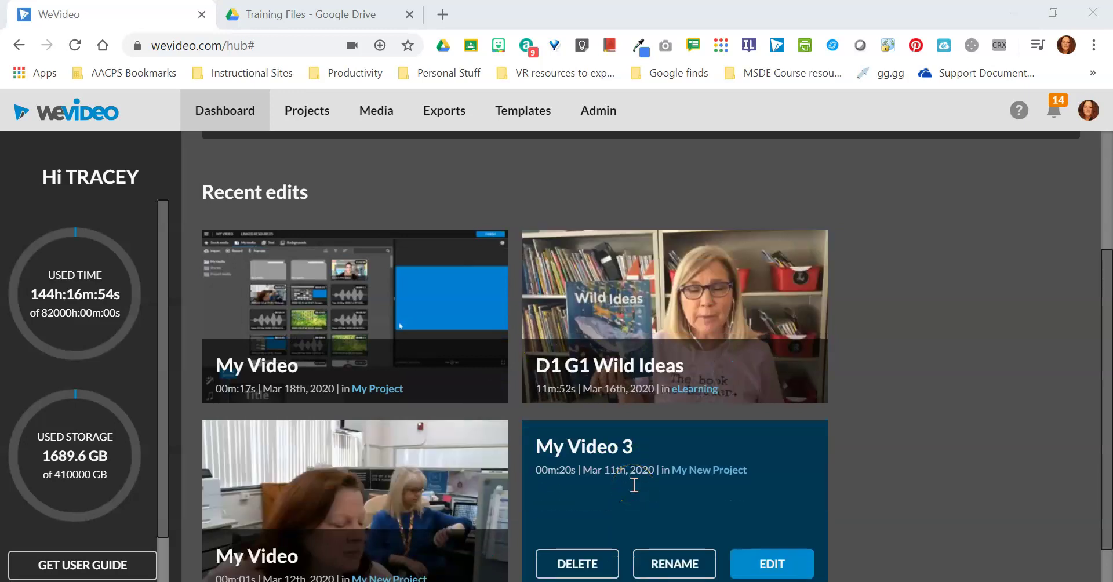
mouse_move(438, 486)
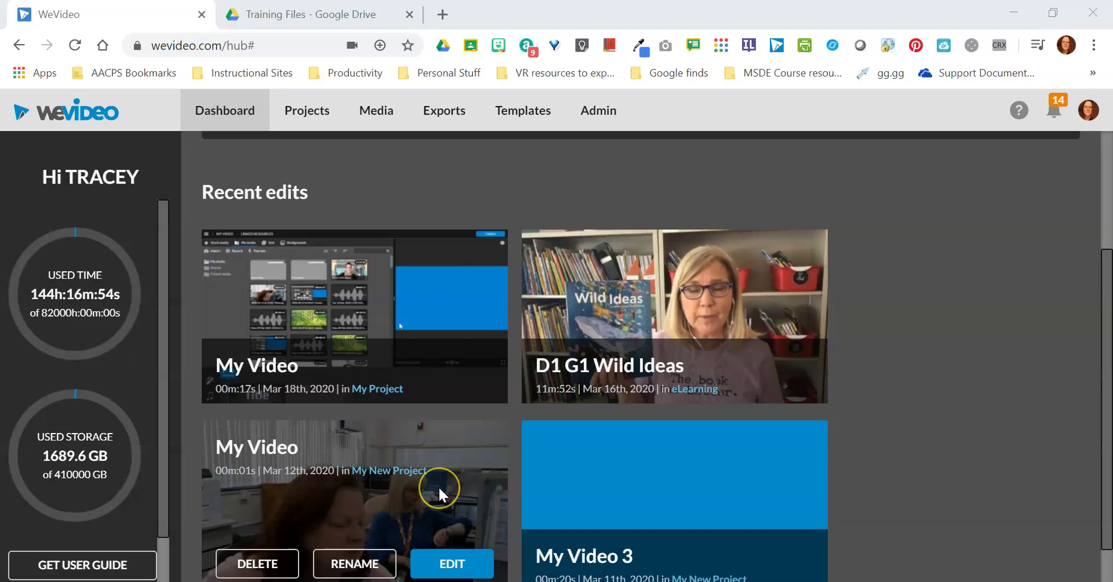
click(286, 377)
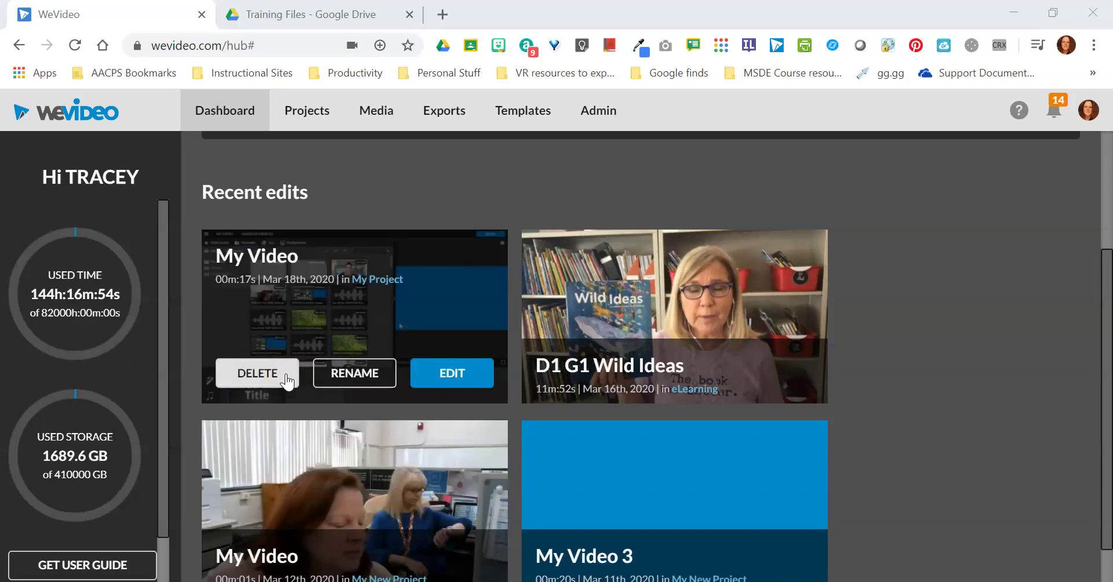
click(372, 378)
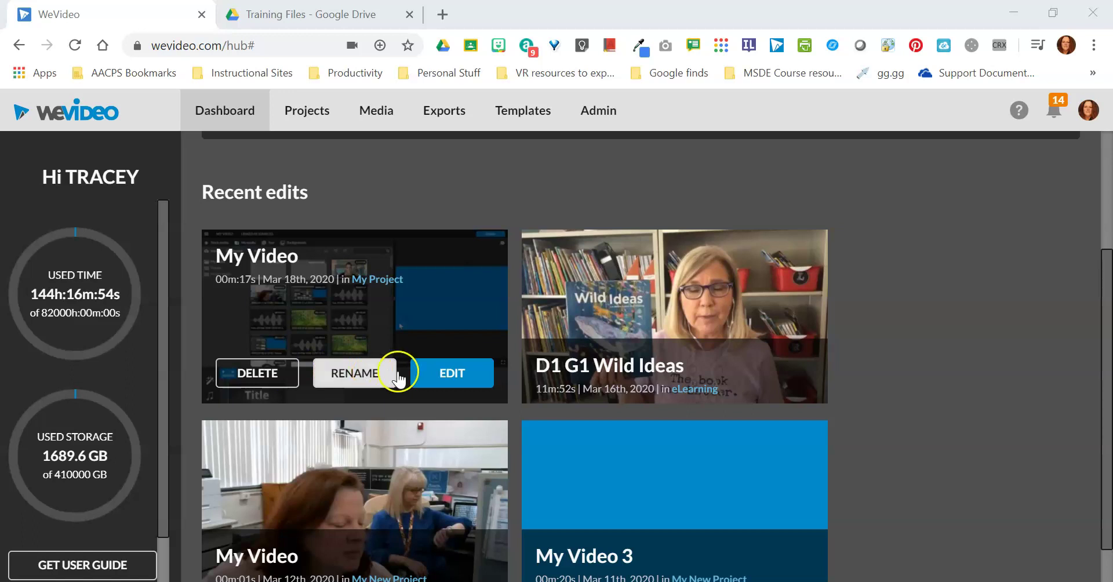
click(443, 378)
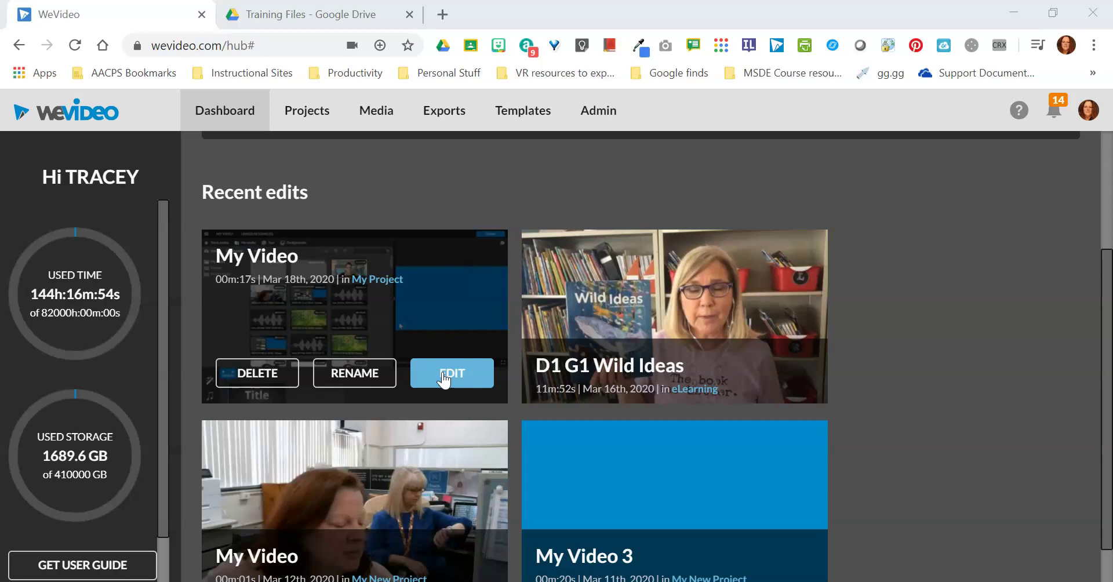
scroll(443, 380, up, 3)
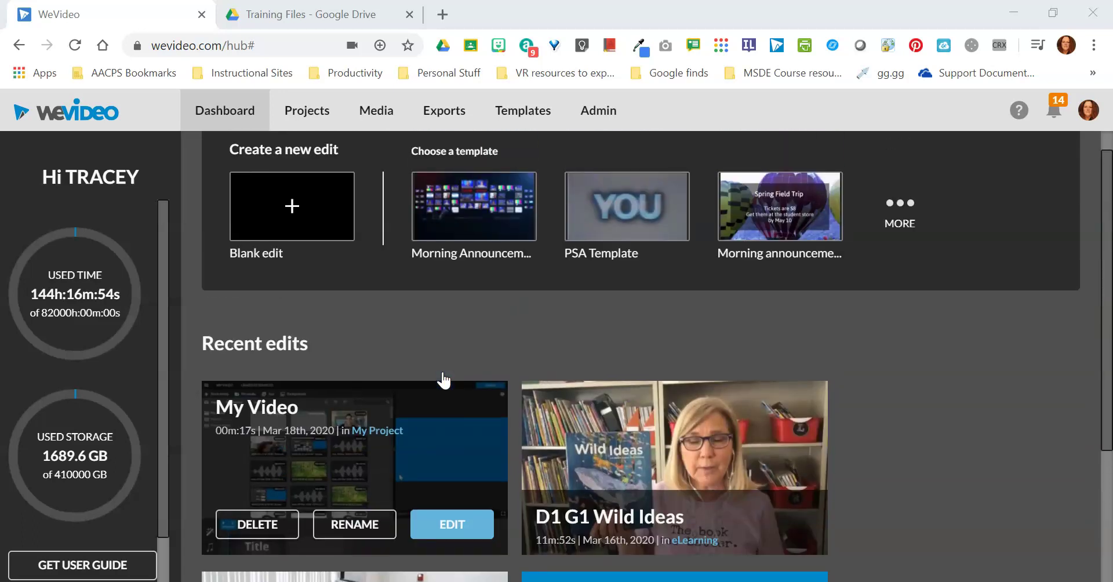
From Projects, open WeVideos Tutorials and load its Sample project edit in the editor
click(319, 116)
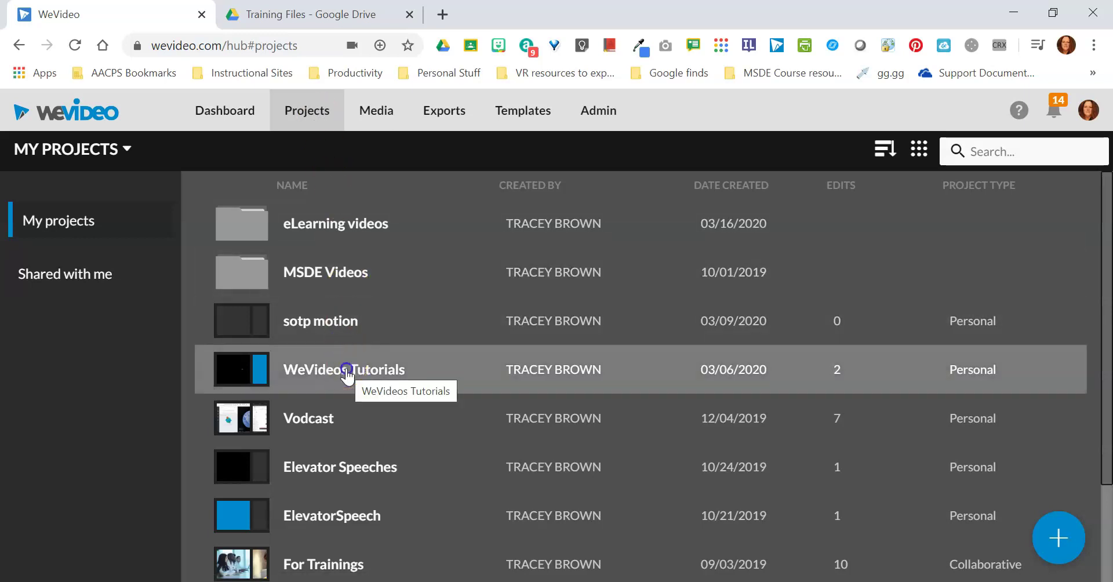
click(345, 371)
click(345, 269)
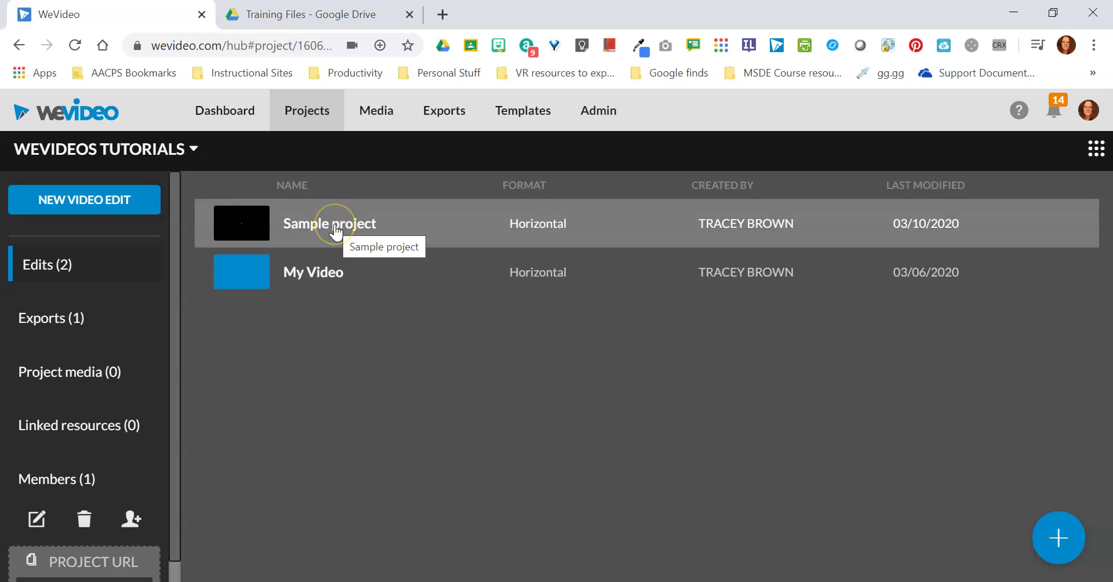
click(335, 231)
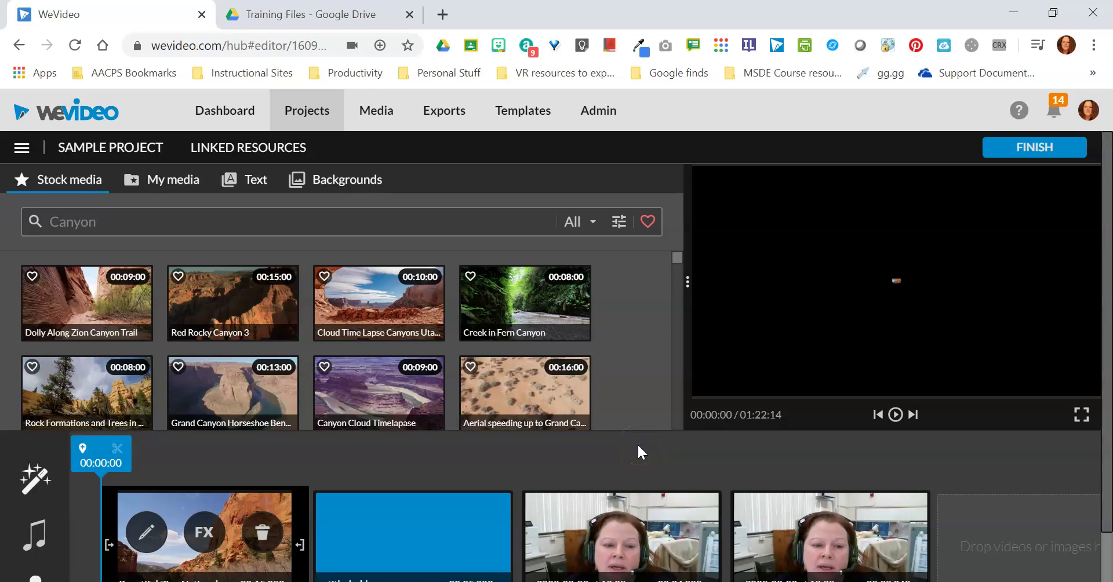
Scroll through the uploaded media library, then bring up the list of exported videos
click(375, 115)
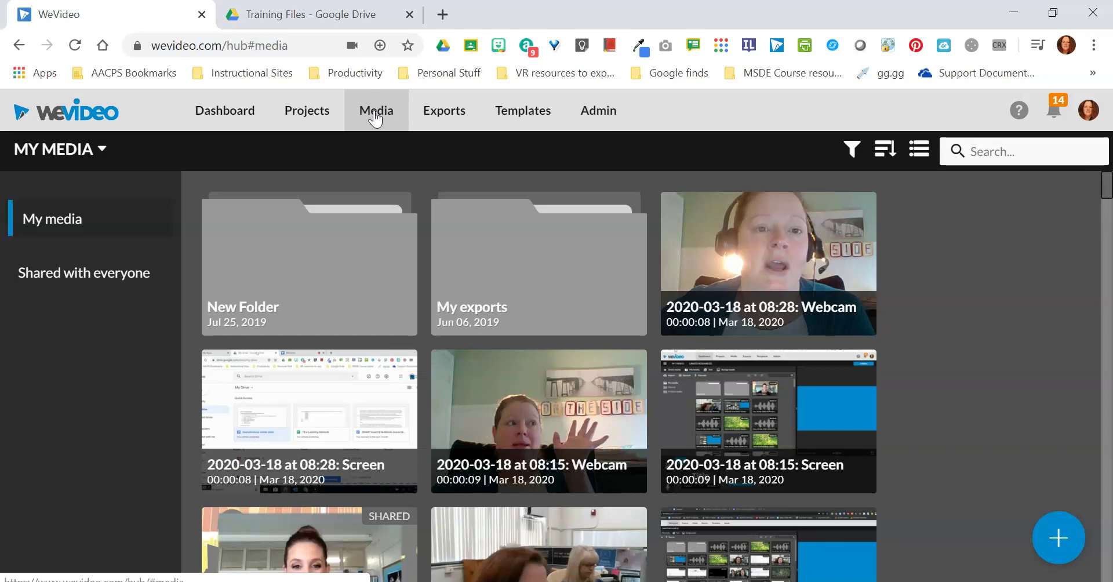
scroll(559, 307, down, 3)
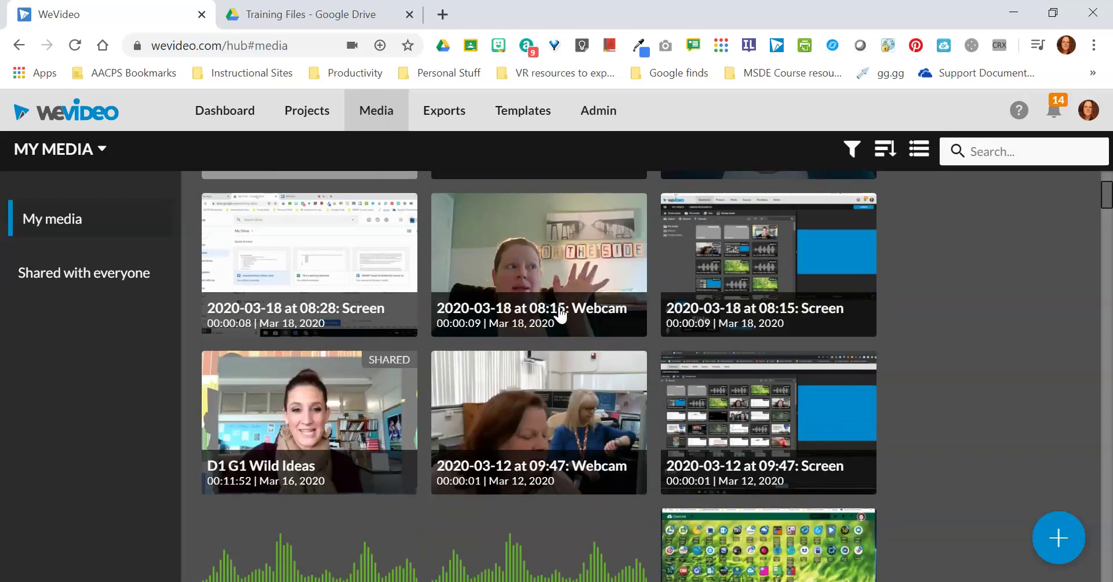
scroll(559, 313, down, 5)
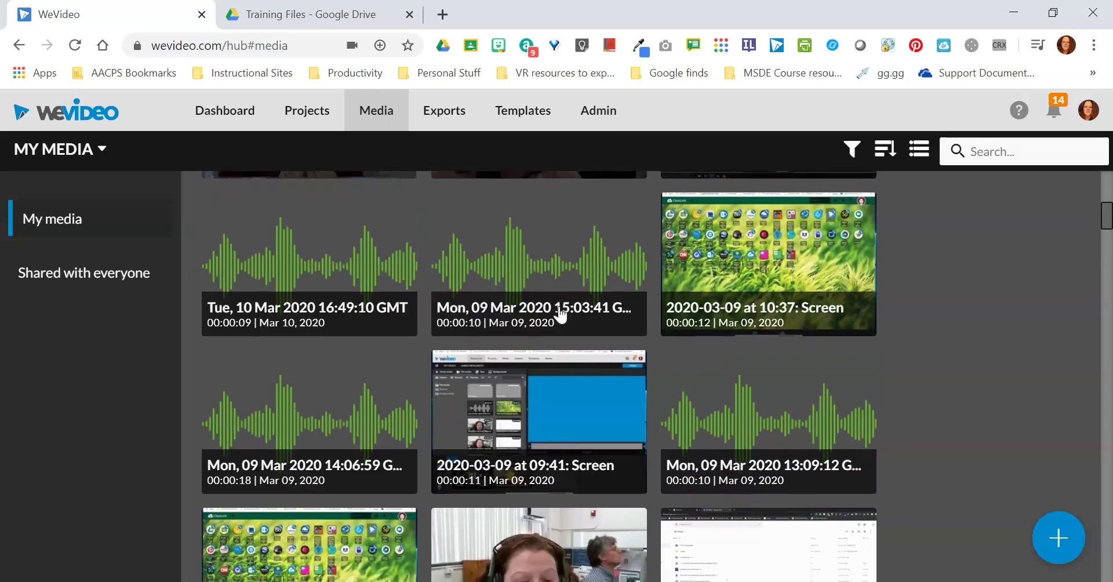
scroll(559, 313, down, 3)
scroll(560, 313, down, 2)
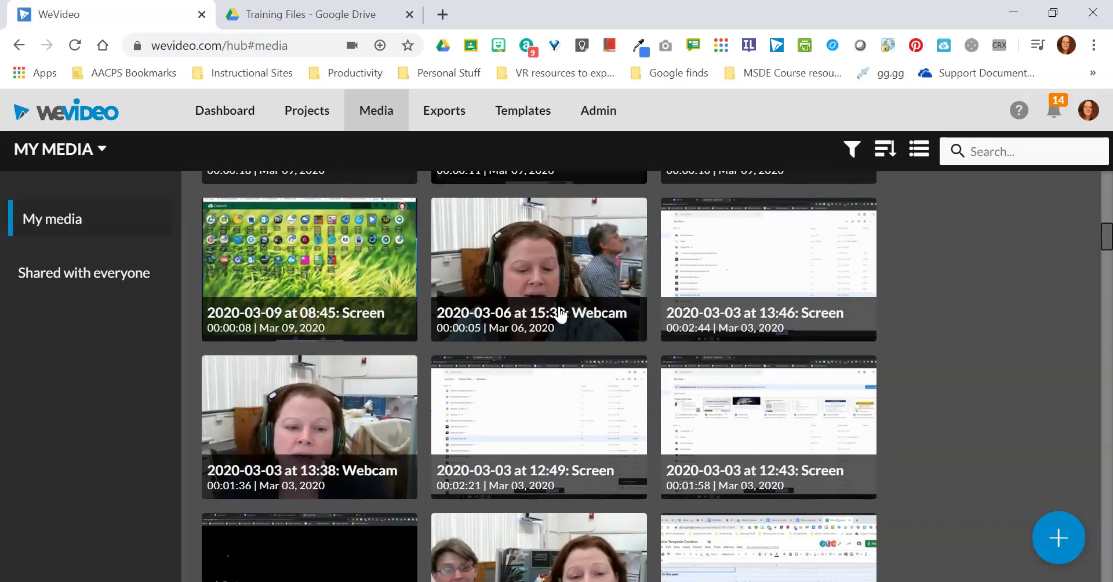
scroll(560, 313, down, 2)
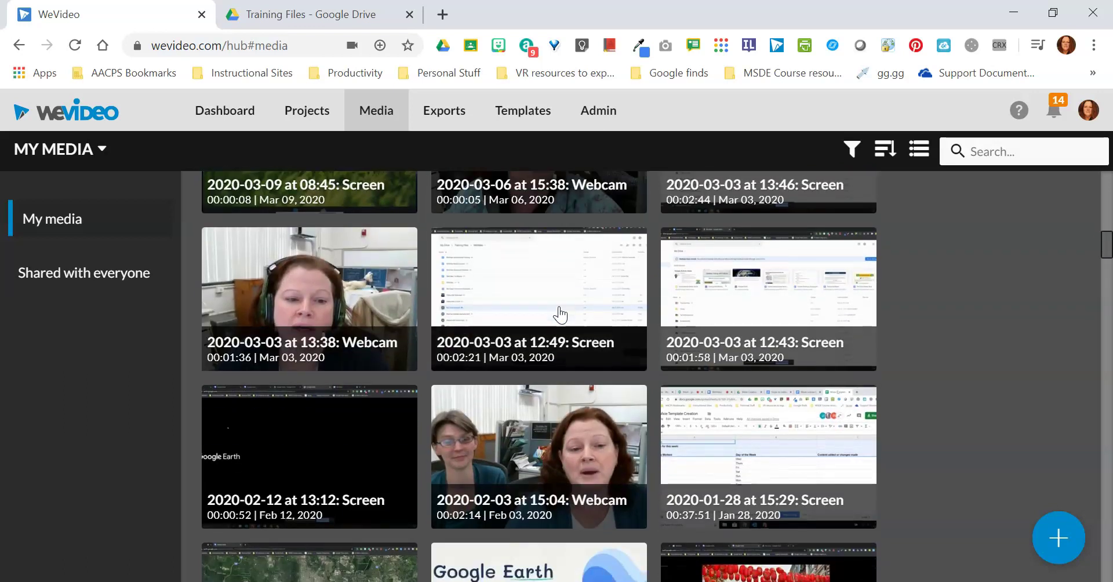
scroll(560, 314, down, 5)
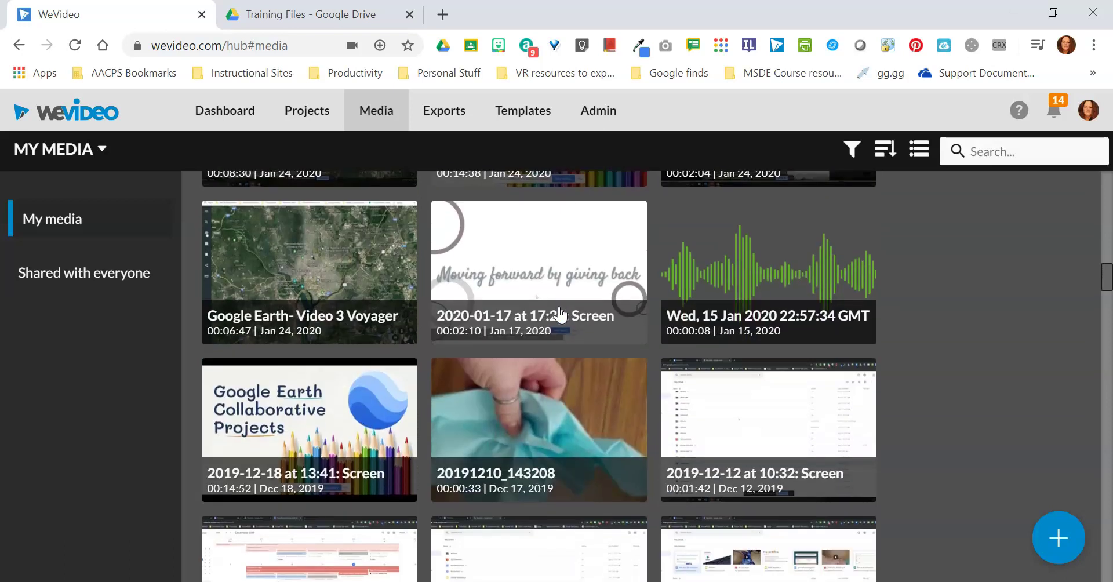
scroll(559, 315, down, 7)
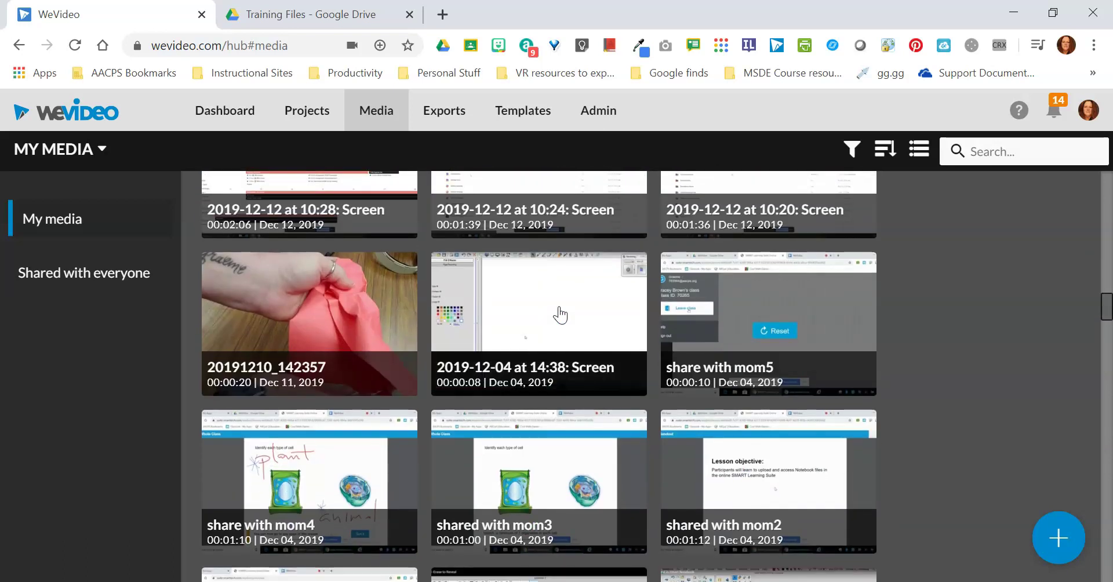
click(561, 330)
Open the Google Earth Projects video from the Exports grid and view its media page
click(431, 121)
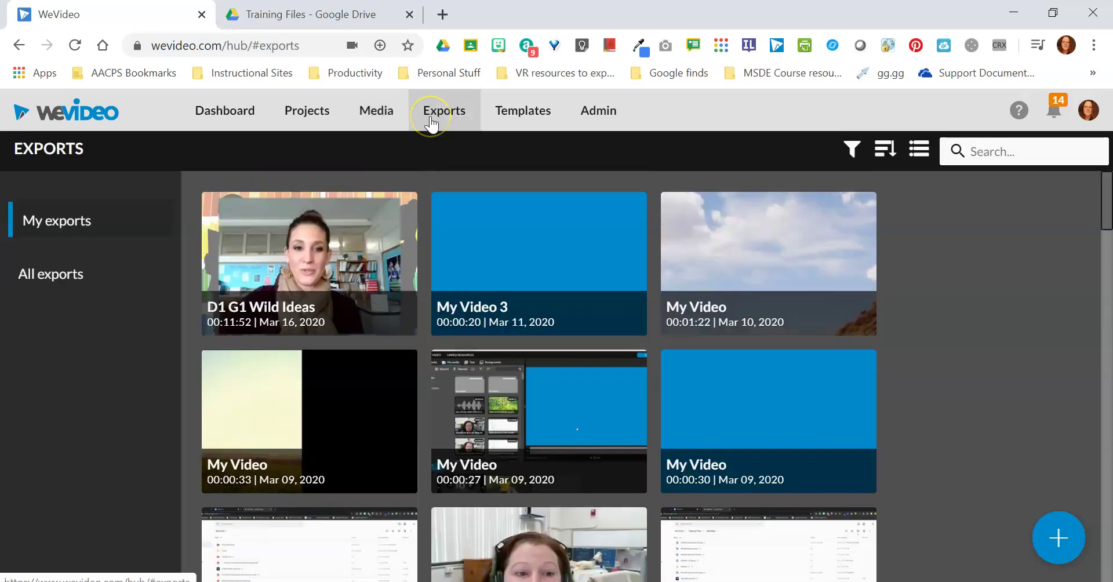
scroll(551, 273, down, 2)
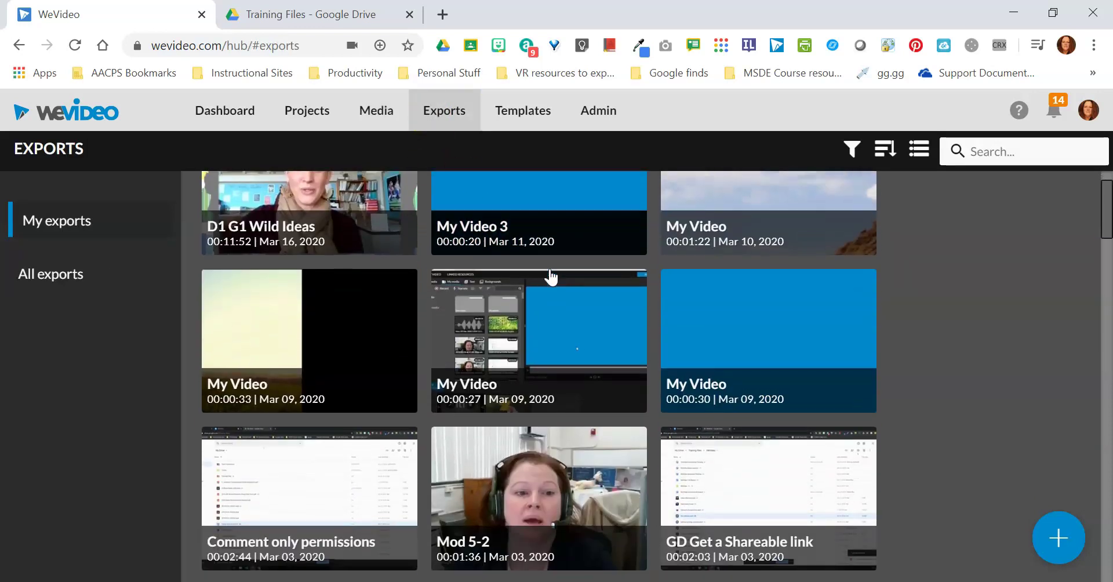
scroll(552, 277, down, 5)
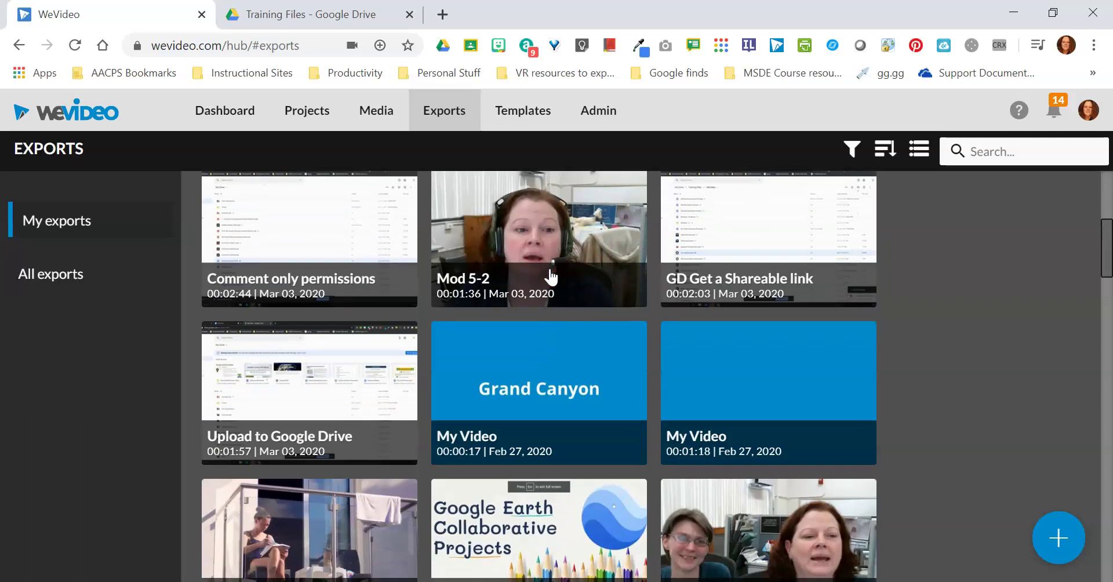
scroll(550, 275, down, 1)
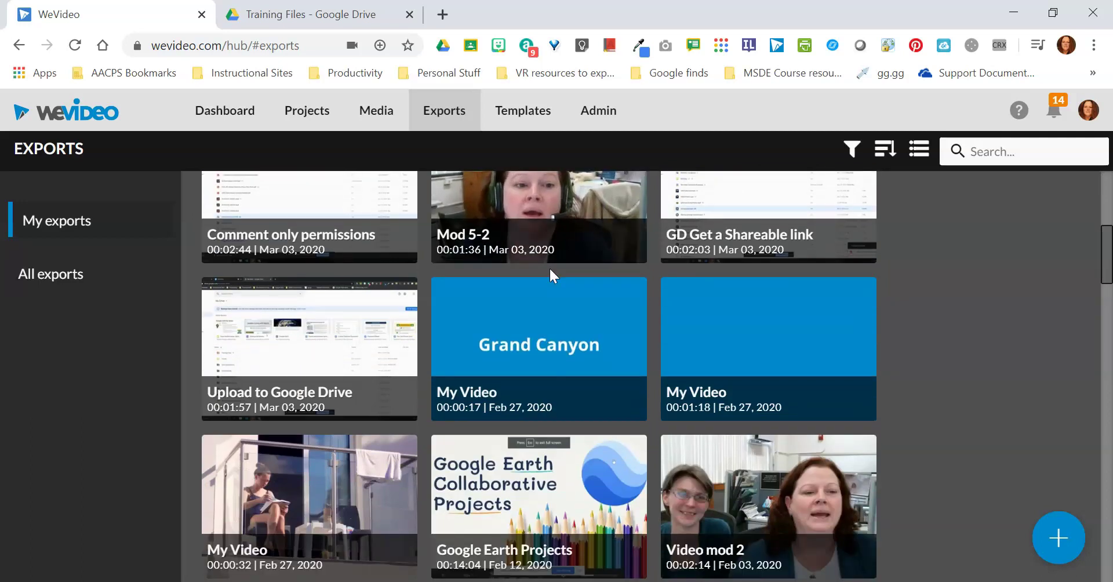
click(536, 492)
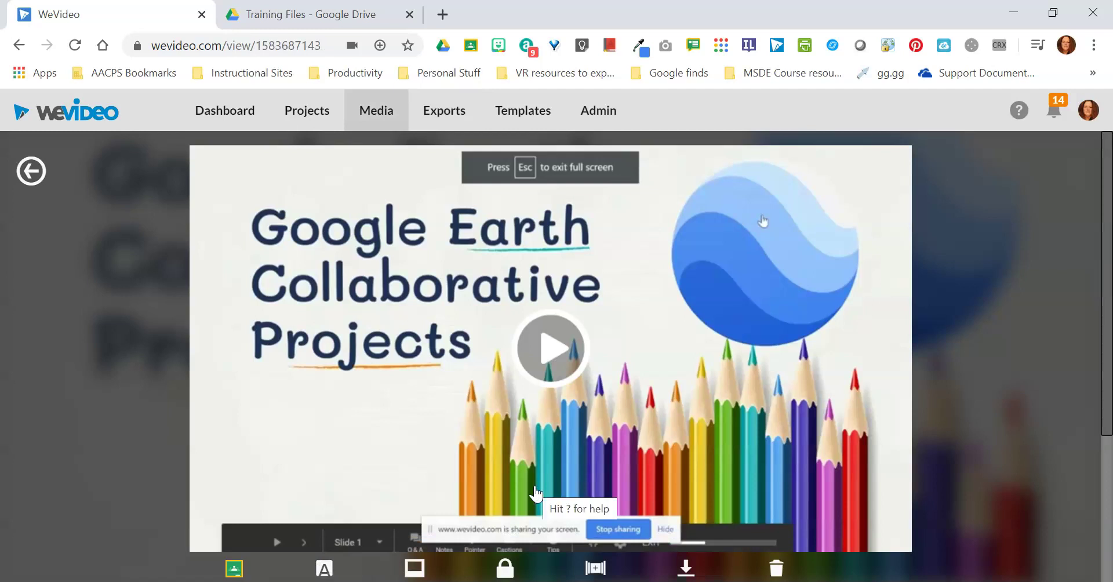
scroll(536, 492, down, 2)
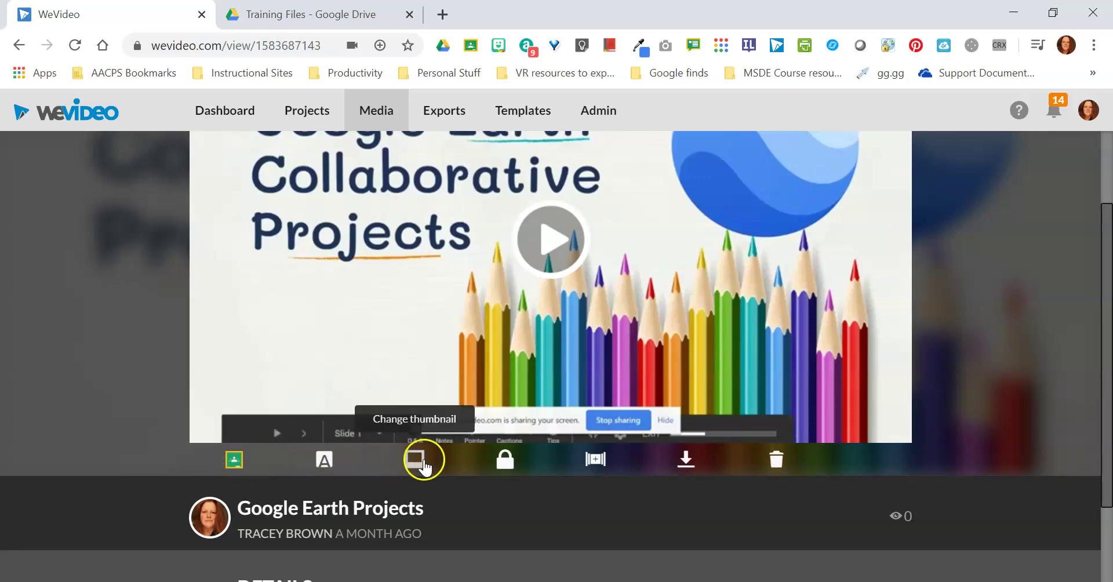
Change the Google Earth Projects video's privacy from PRIVATE to PUBLIC
click(504, 462)
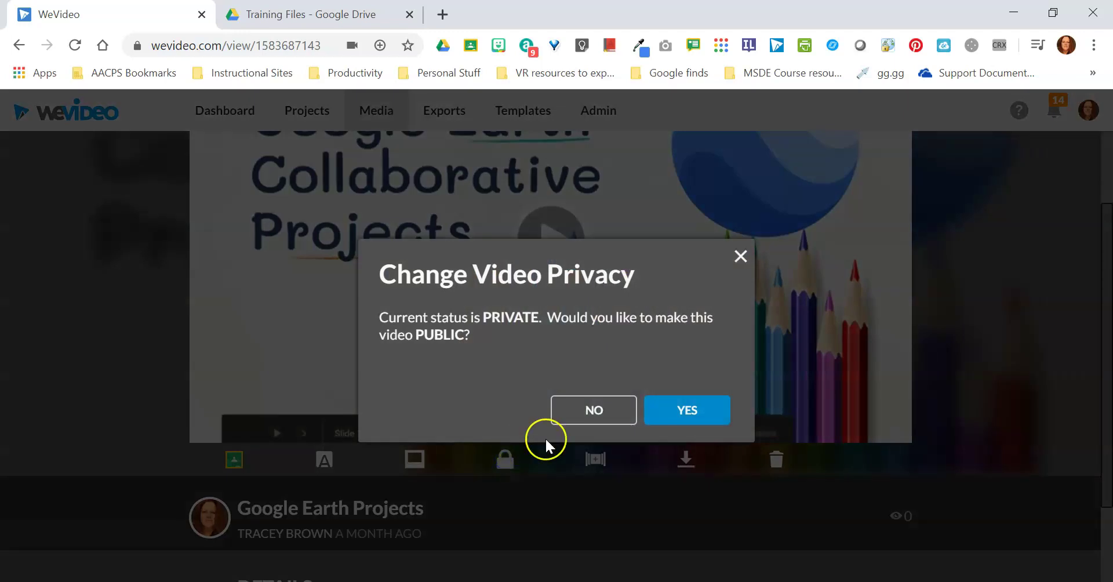
click(671, 413)
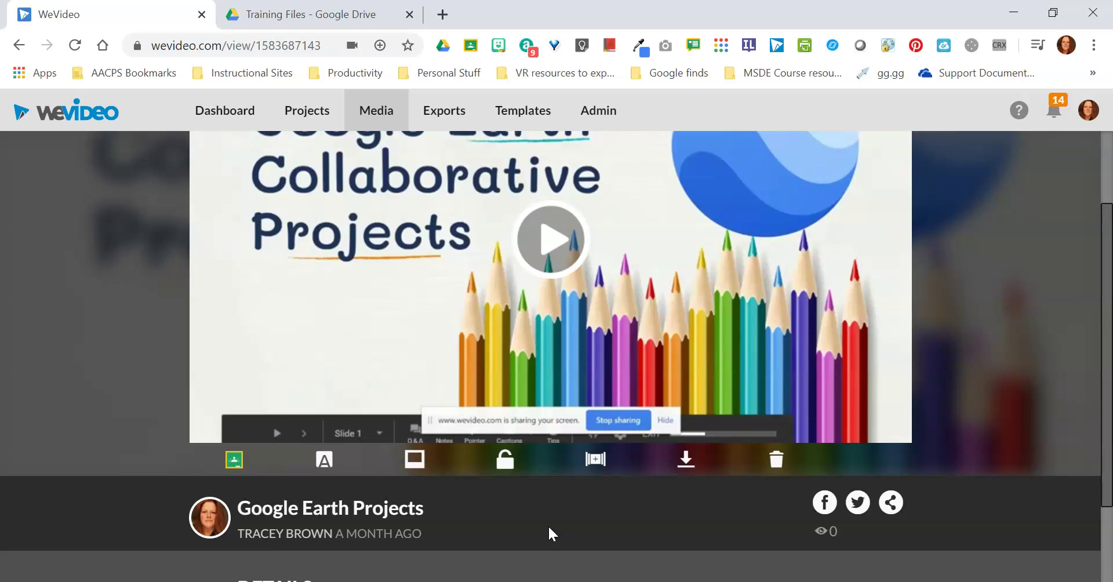
In Google Drive's Training Files, open the WeVideo folder and browse its mp4 exports
click(313, 18)
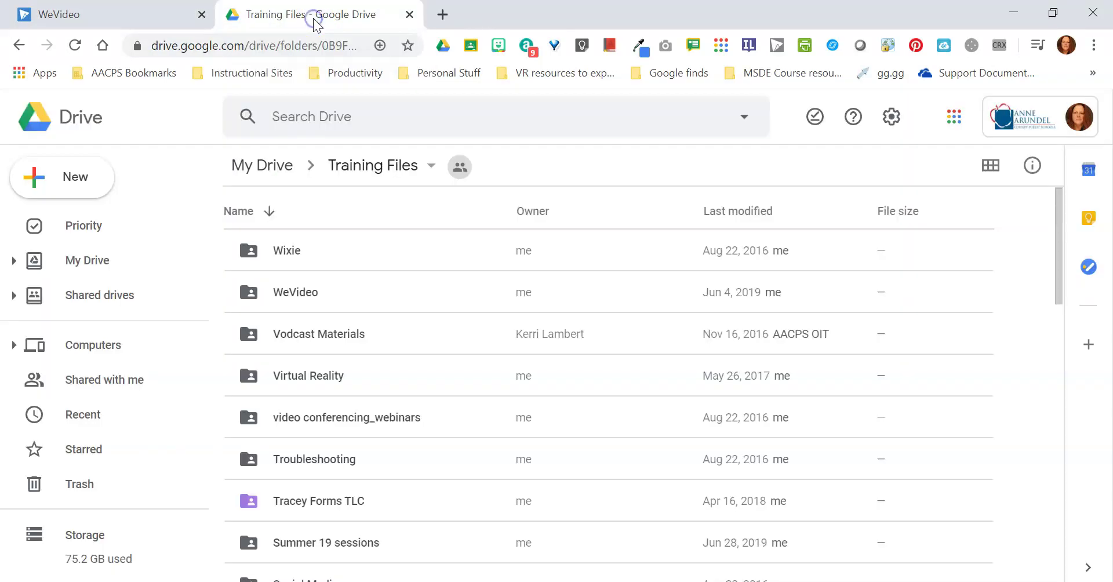
double_click(287, 296)
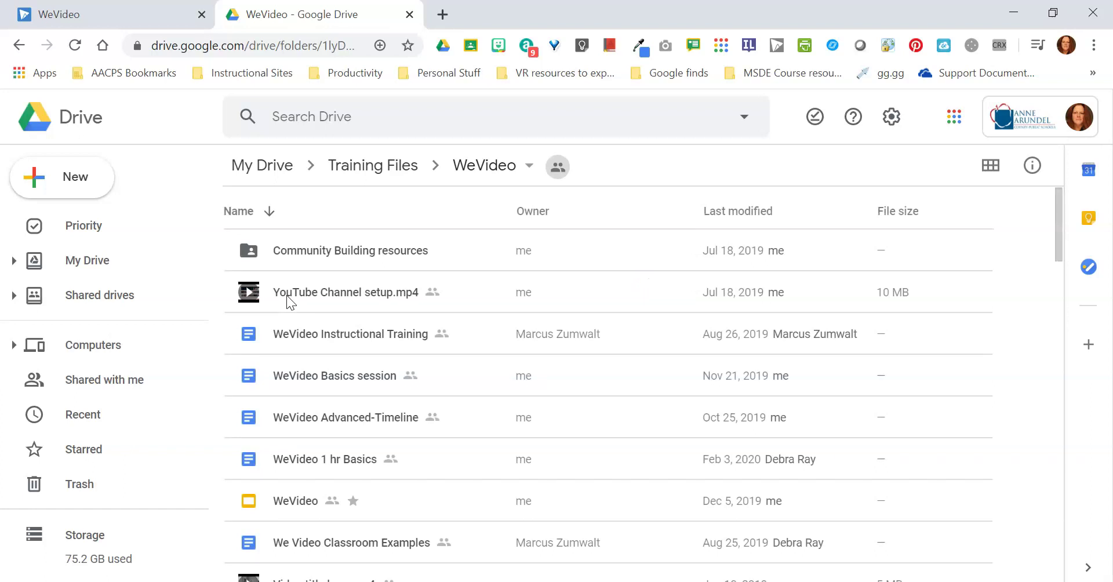
scroll(372, 374, down, 3)
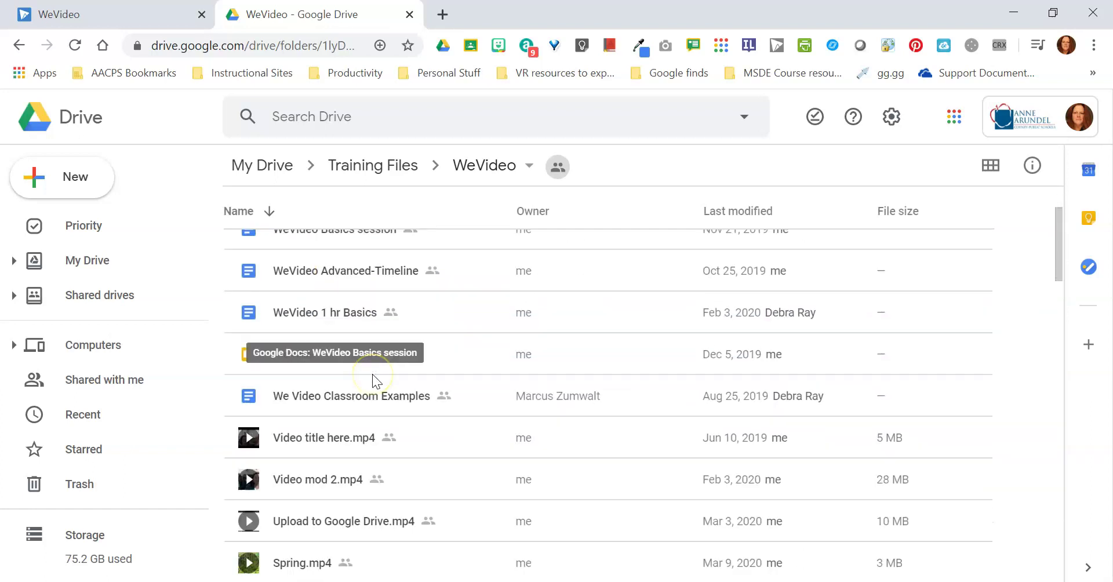
scroll(372, 374, down, 5)
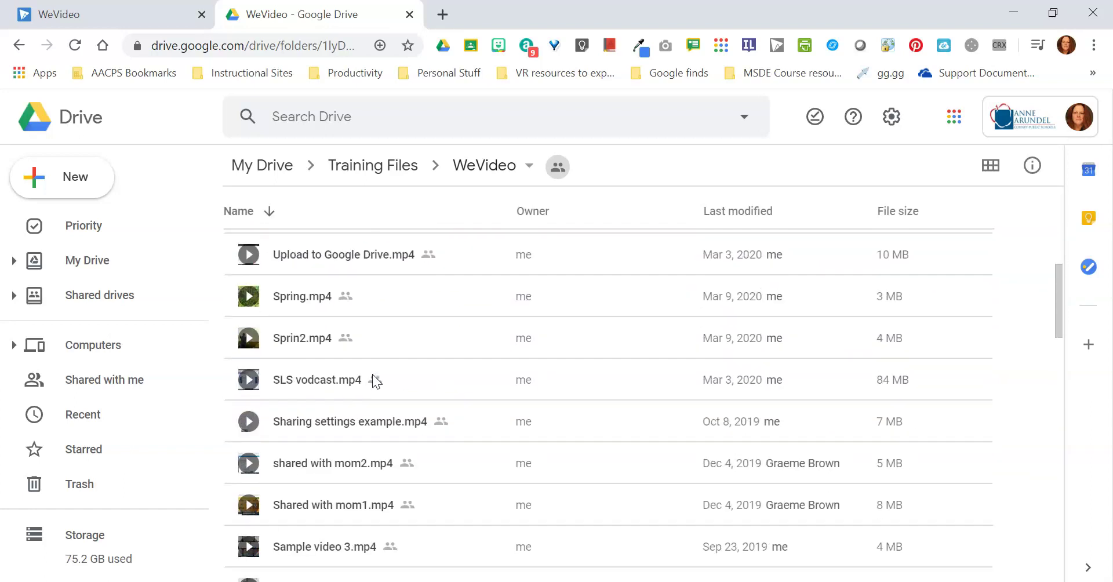
scroll(372, 374, down, 3)
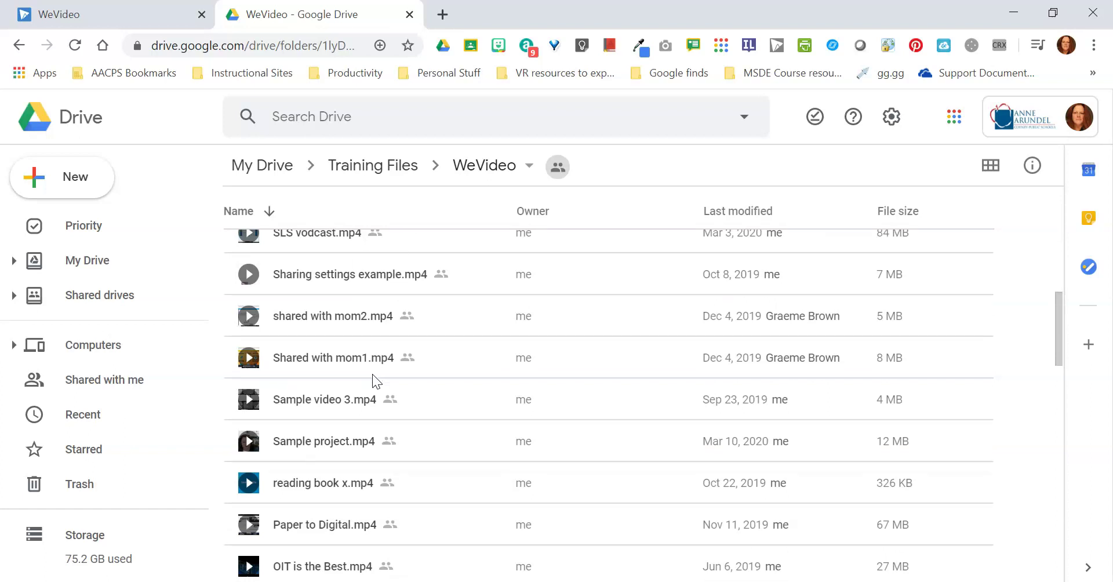
scroll(372, 380, up, 3)
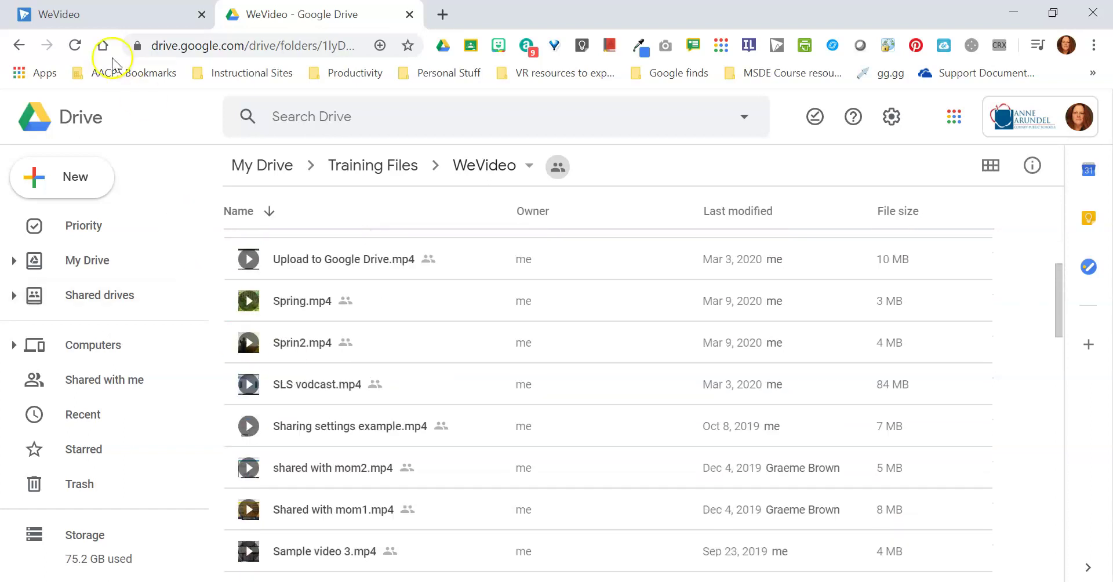
Return to the WeVideo tab showing the Google Earth Projects video page
click(92, 12)
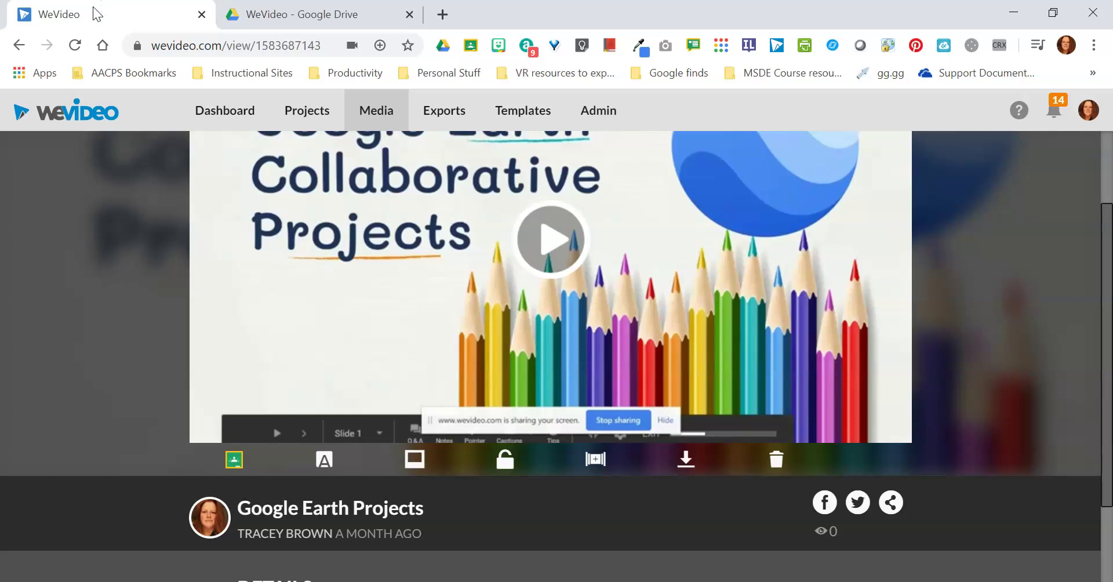